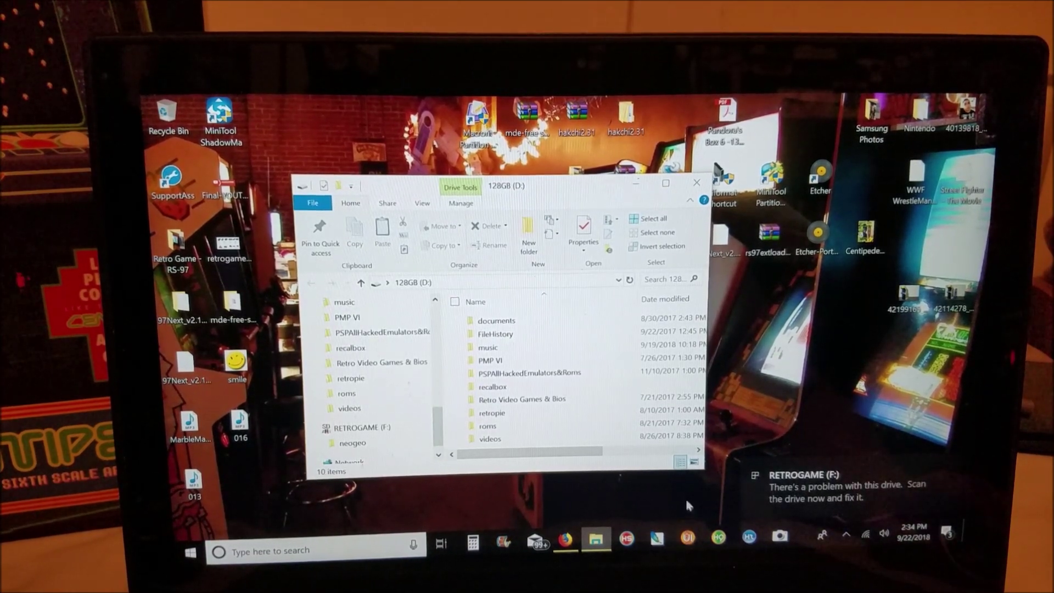
# Step: Answer the RETROGAME drive notice by continuing without scanning the card
pyautogui.click(832, 484)
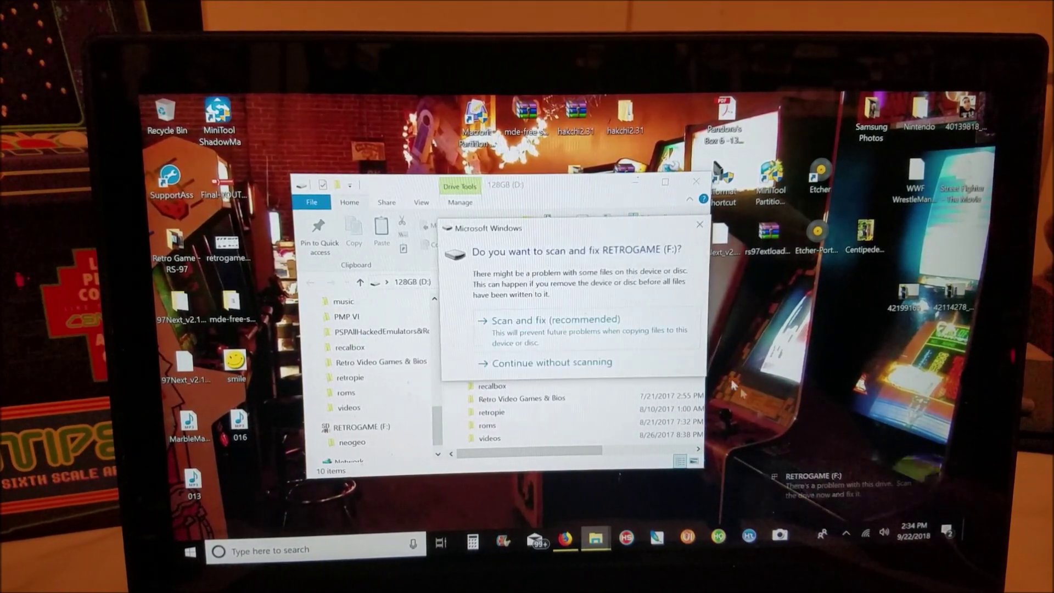
pyautogui.click(552, 362)
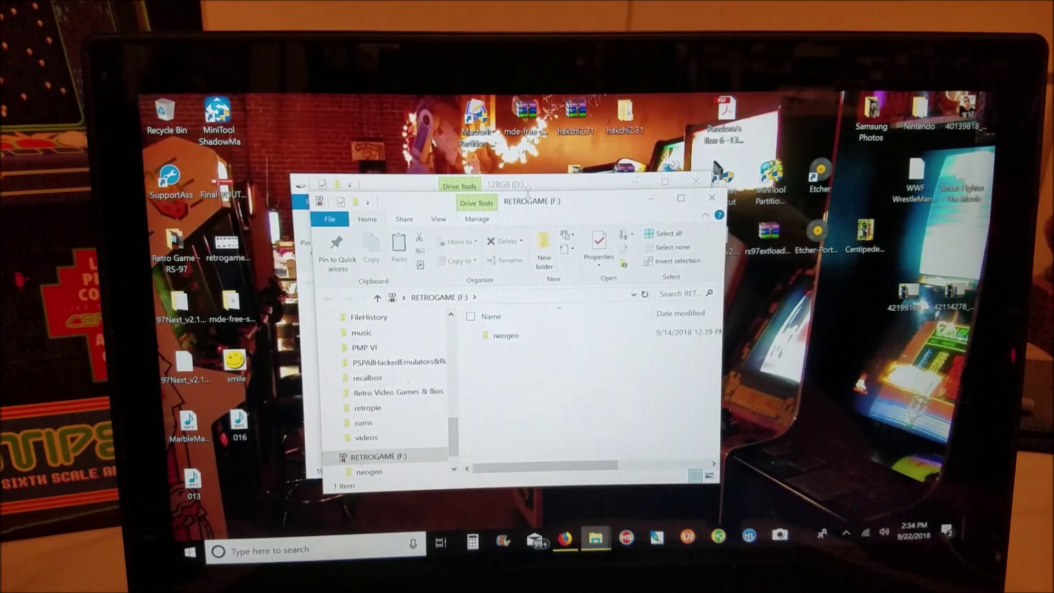
# Step: Arrange the RETROGAME (F:) window on the right and the 128GB (D:) window on the left
pyautogui.moveTo(528, 206); pyautogui.dragTo(673, 188)
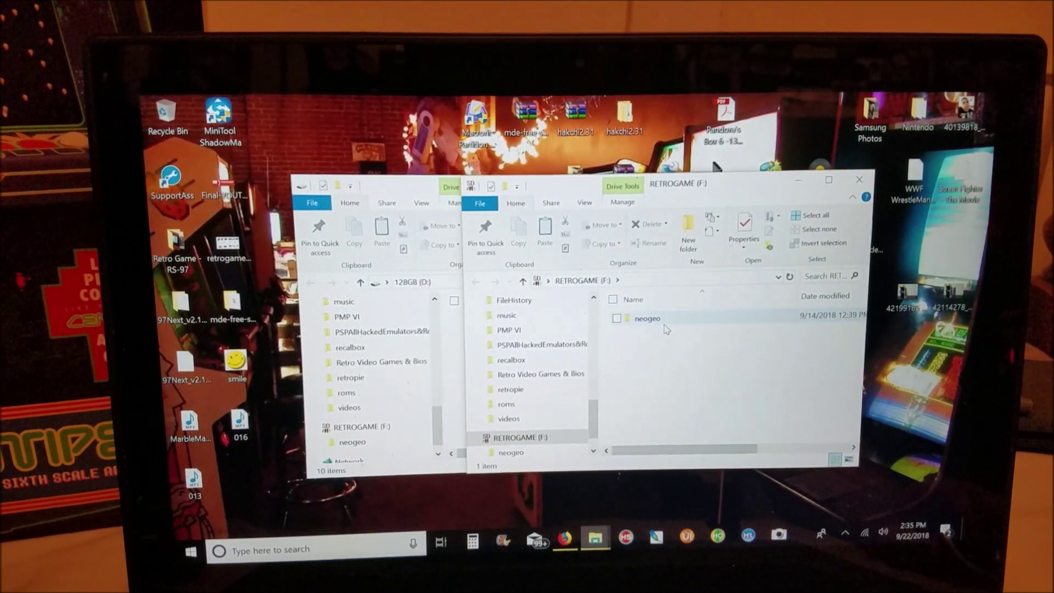
pyautogui.moveTo(676, 183); pyautogui.dragTo(774, 183)
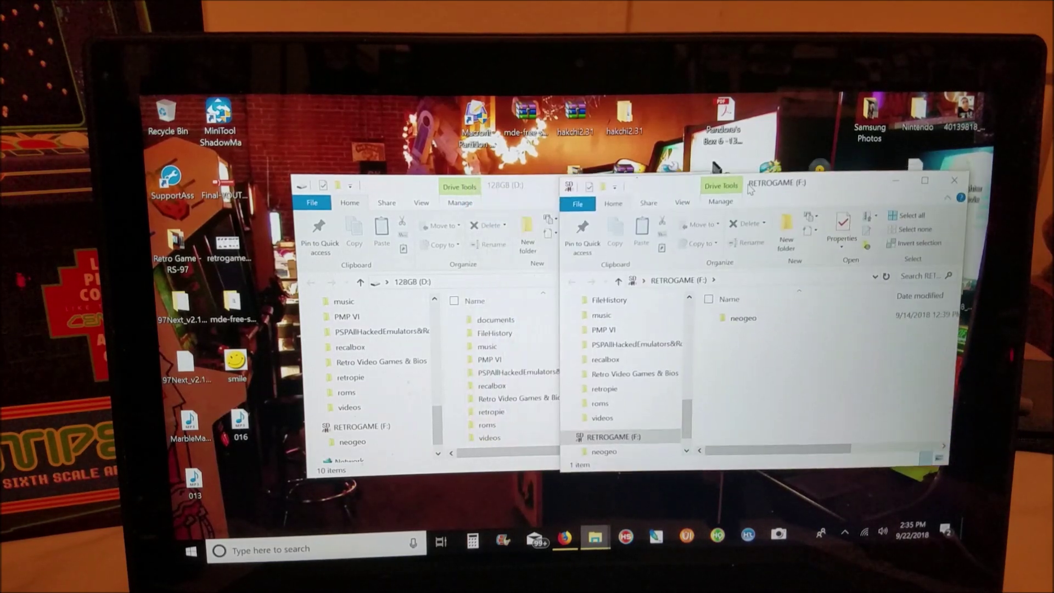
pyautogui.click(509, 186)
pyautogui.moveTo(509, 188); pyautogui.dragTo(416, 165)
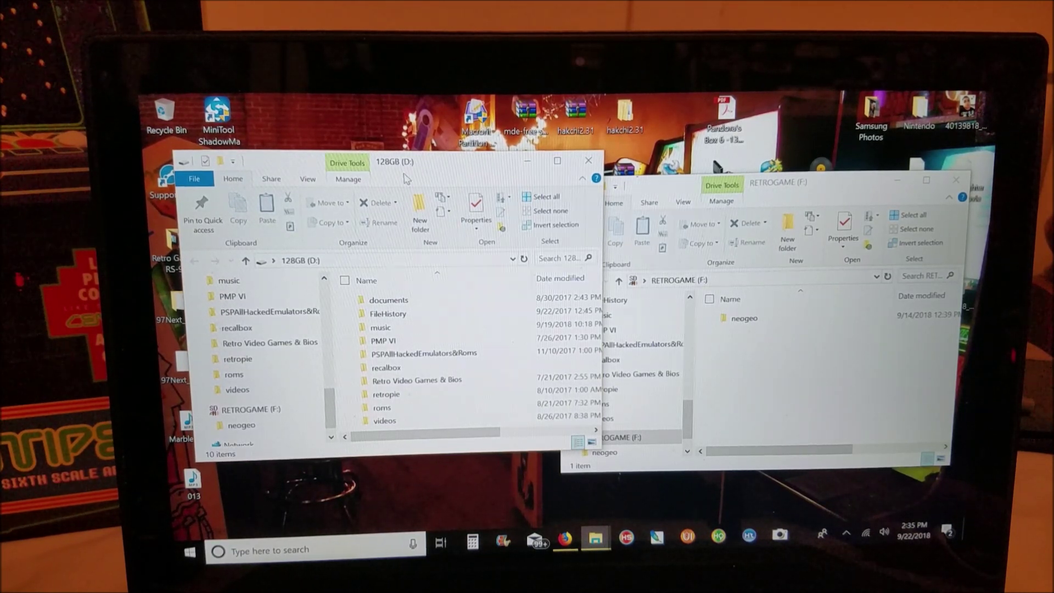
pyautogui.moveTo(387, 313)
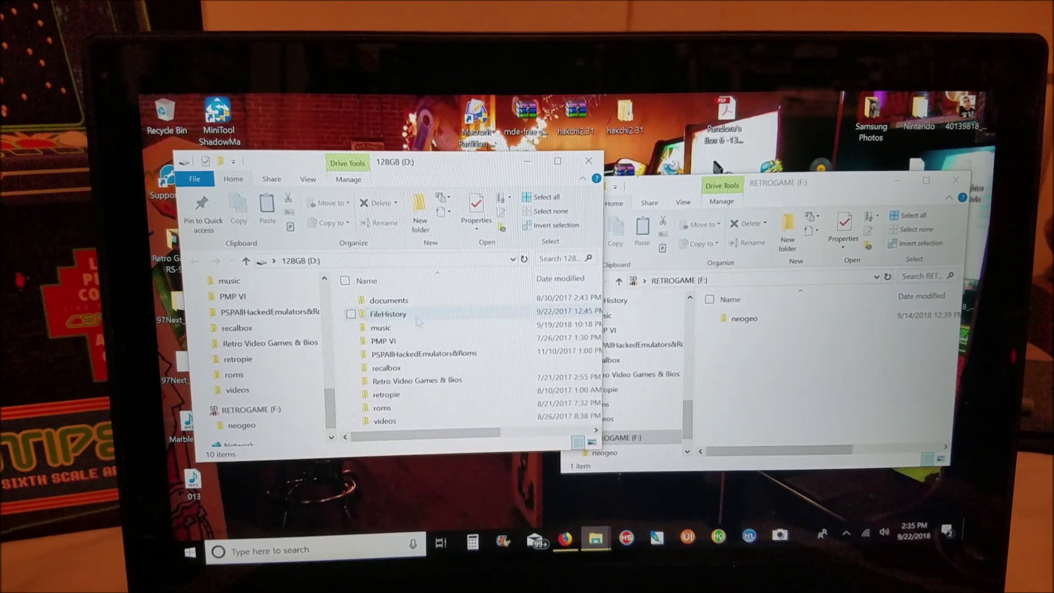
# Step: Browse to roms\neogeo on the 128GB drive, briefly selecting its 268 archives
pyautogui.click(426, 355)
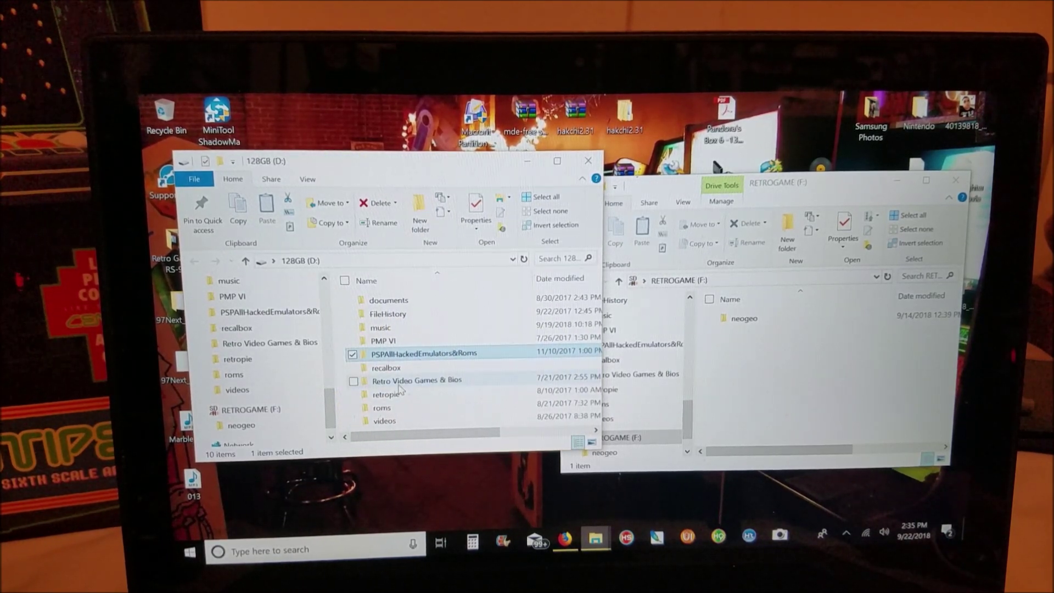
pyautogui.doubleClick(382, 409)
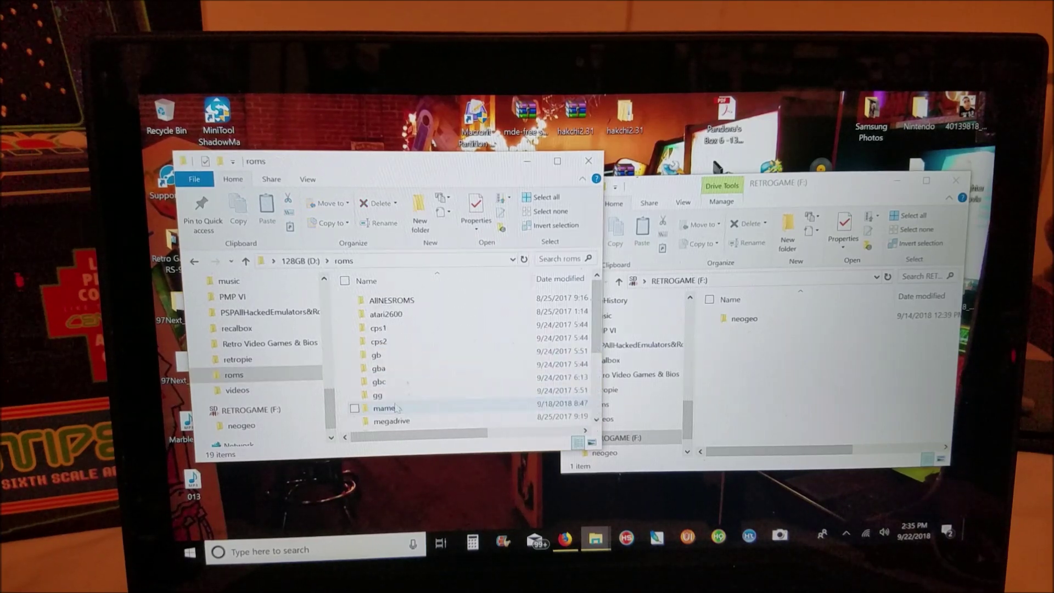
pyautogui.scroll(-3, 406, 413)
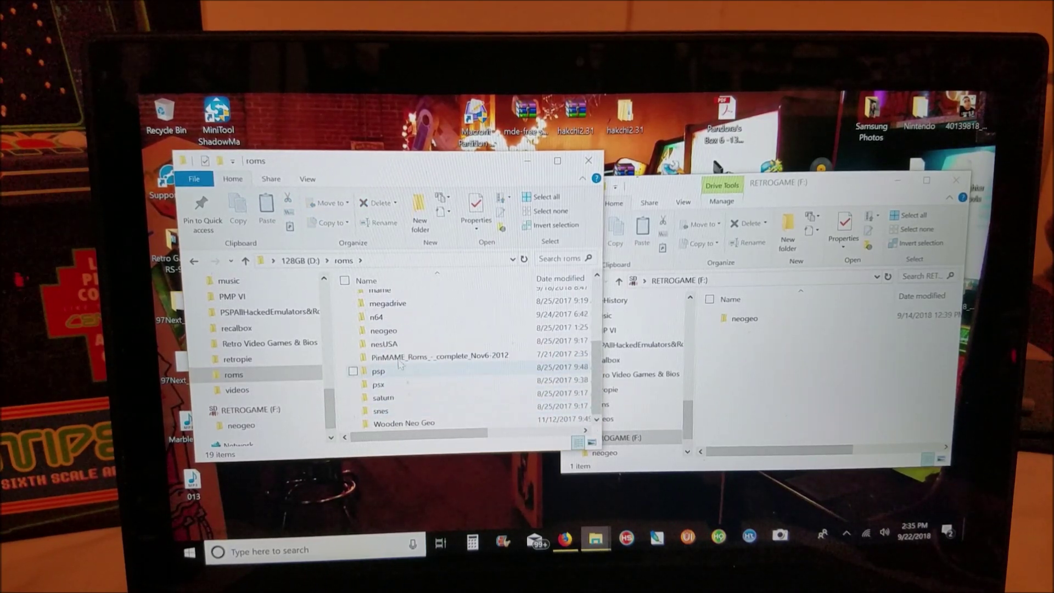
pyautogui.doubleClick(384, 330)
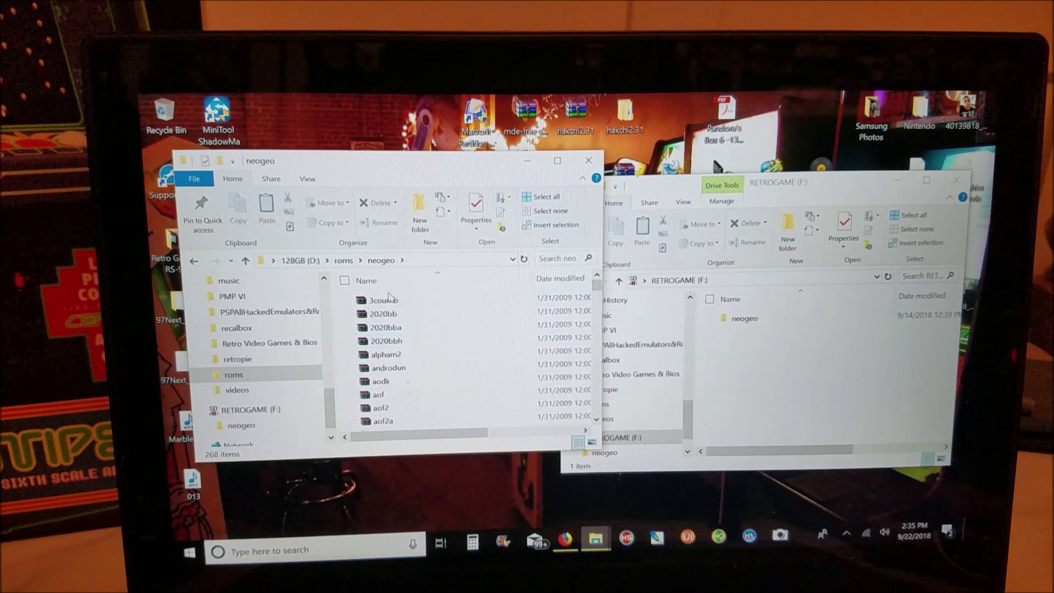
pyautogui.click(345, 280)
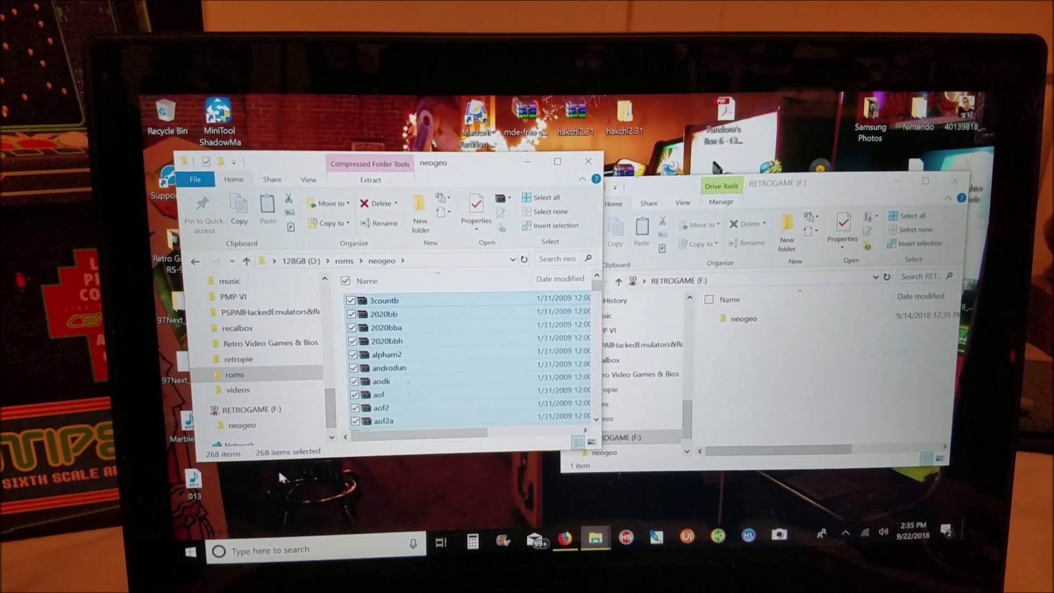
pyautogui.click(346, 281)
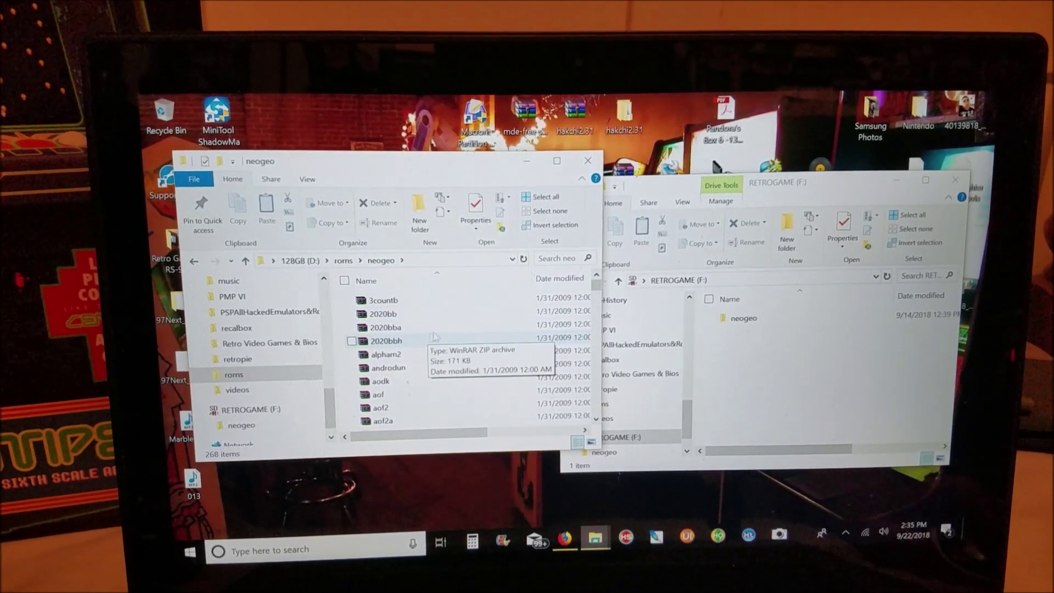
# Step: Enter the neogeo folder on the RETROGAME card
pyautogui.click(741, 318)
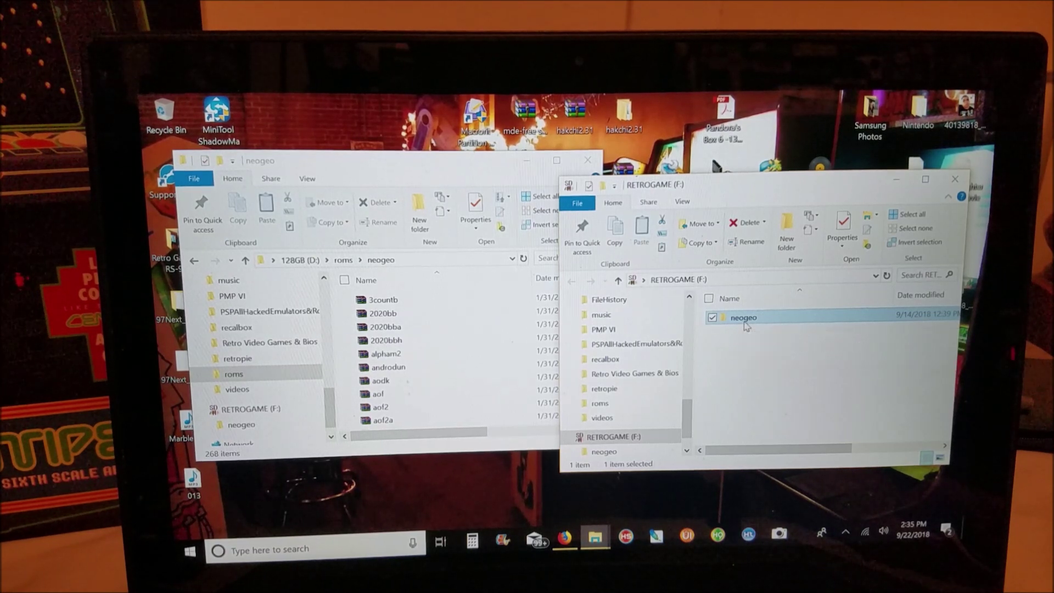
pyautogui.doubleClick(742, 319)
# Step: Check the card's 229 files, then select all 268 archives in D:'s neogeo folder
pyautogui.click(708, 299)
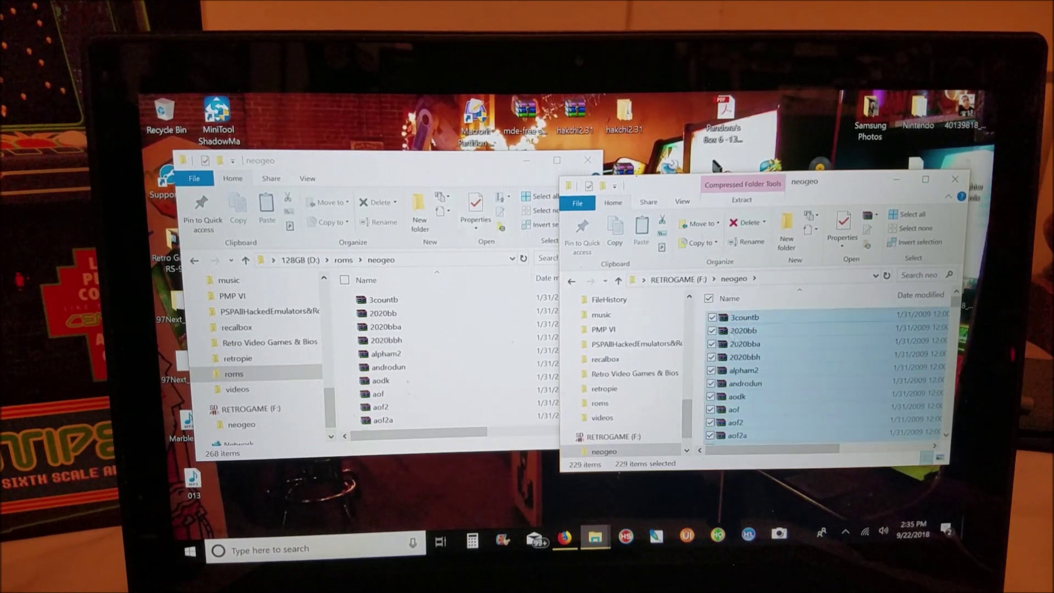
pyautogui.click(708, 299)
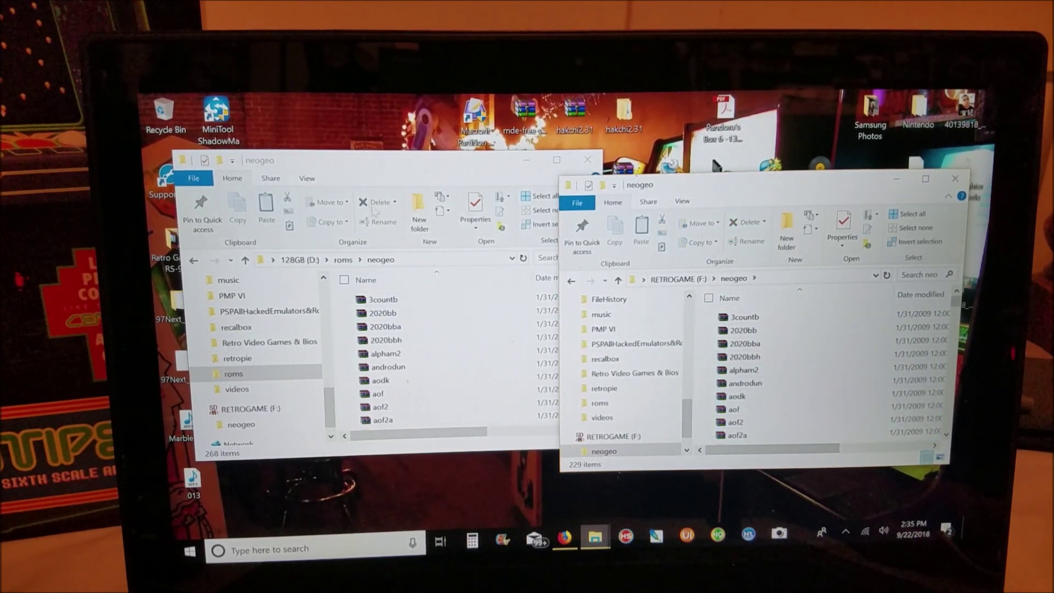
pyautogui.click(359, 176)
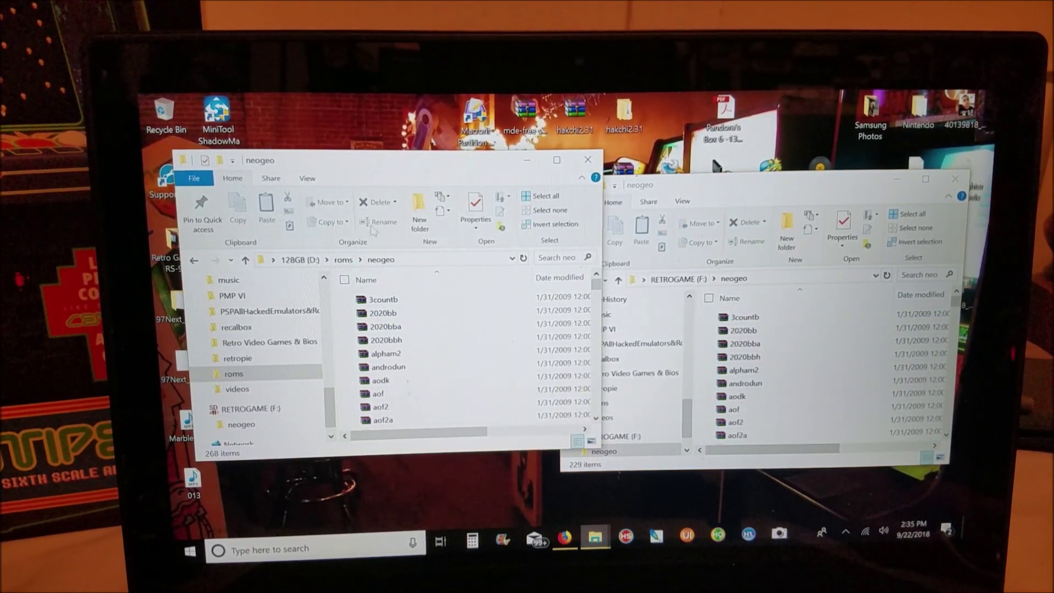
pyautogui.click(345, 280)
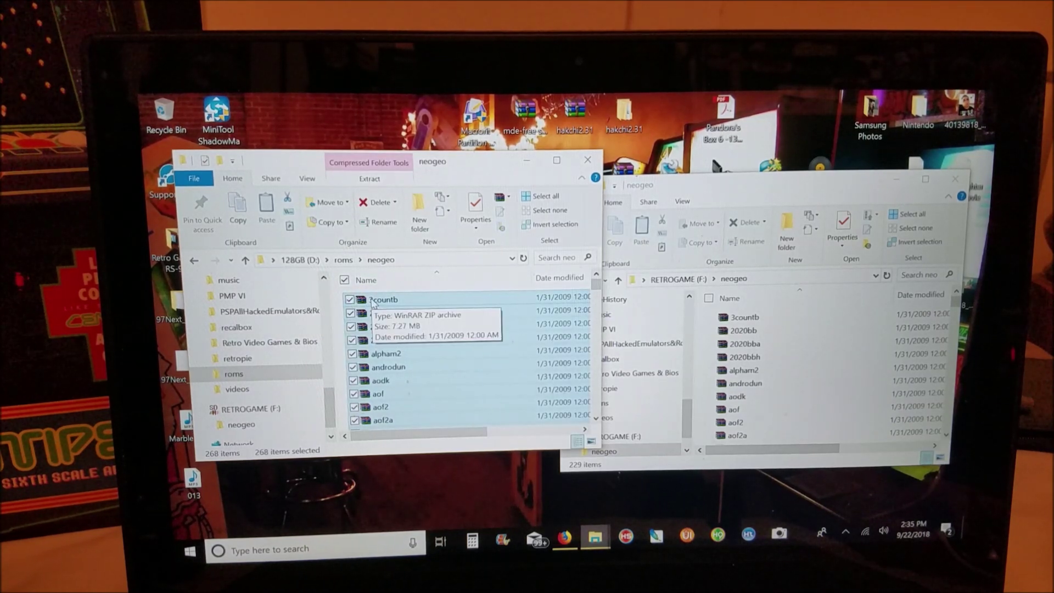
# Step: Drag the 268 selected archives onto the card's neogeo folder to copy them
pyautogui.moveTo(370, 303)
pyautogui.mouseDown()
pyautogui.moveTo(568, 303)
pyautogui.moveTo(706, 346)
pyautogui.mouseUp()
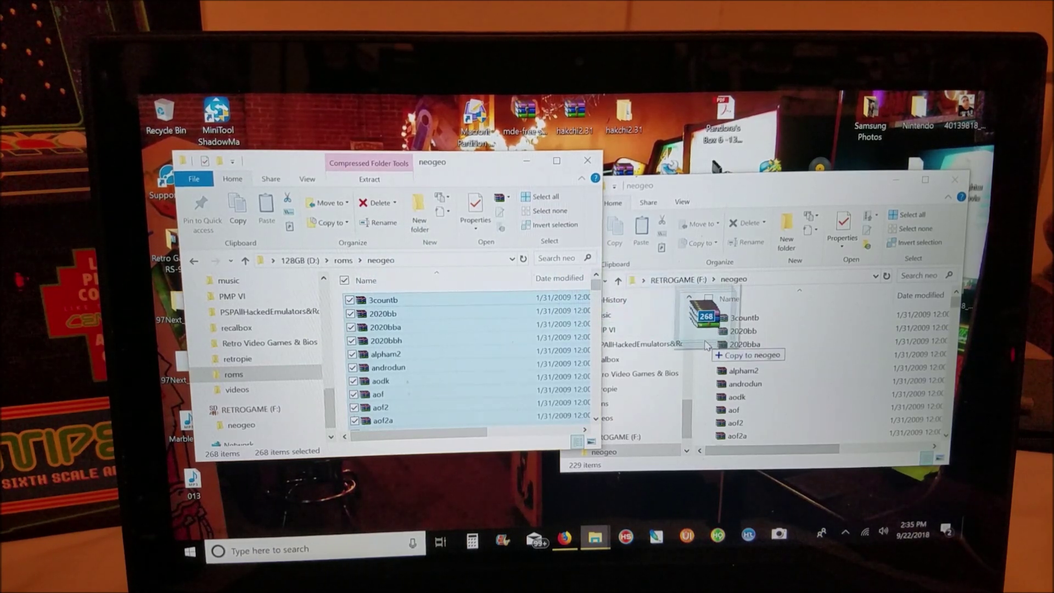
pyautogui.moveTo(707, 344); pyautogui.dragTo(707, 346)
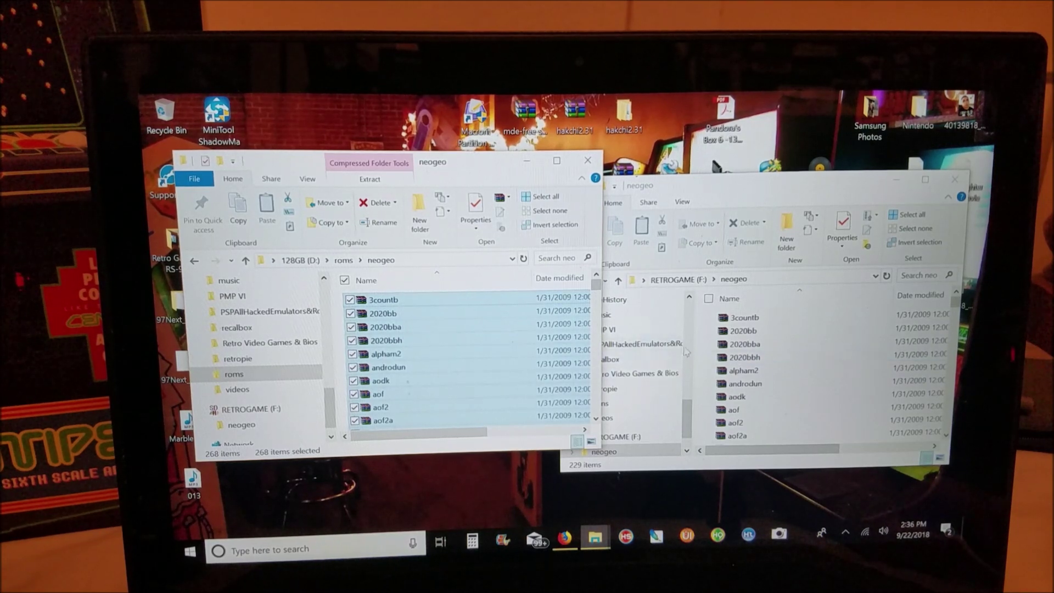
# Step: Jump to the n entries in the card's list and pick out the neogeo BIOS archive
pyautogui.click(705, 337)
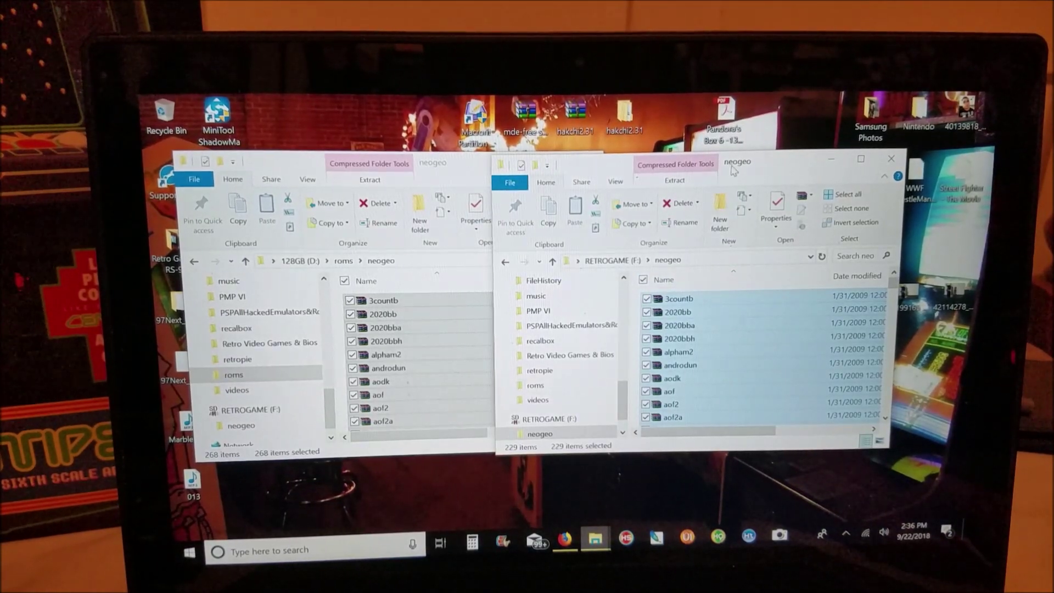
pyautogui.click(634, 320)
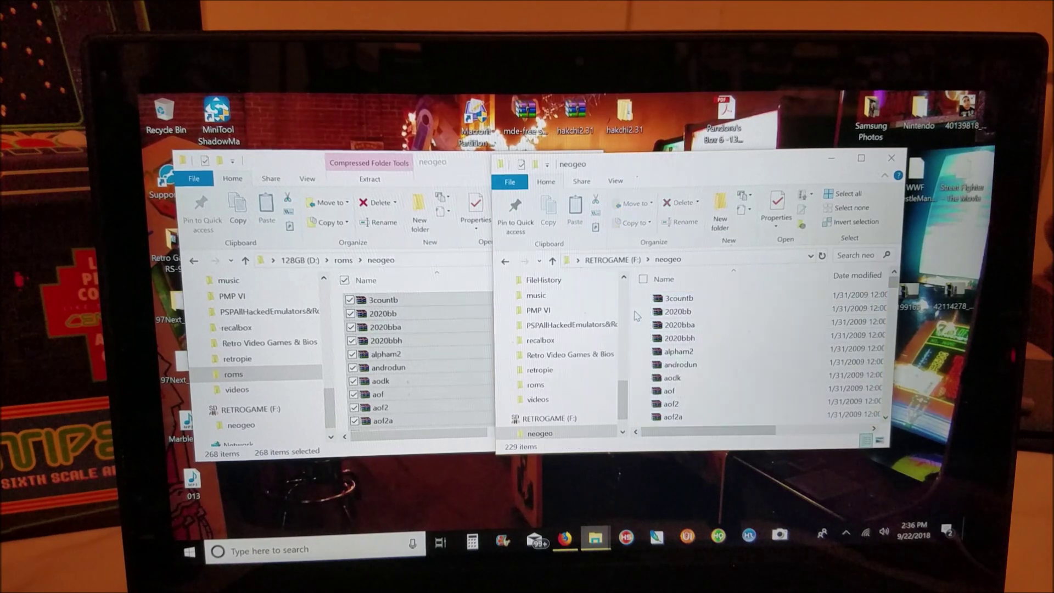
pyautogui.scroll(-3, 709, 377)
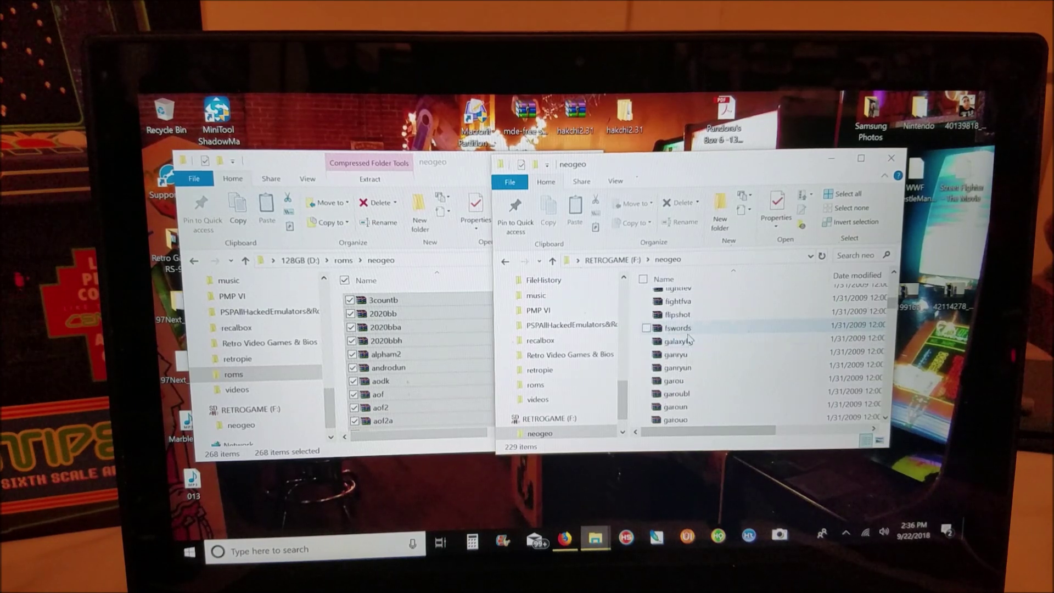
pyautogui.click(716, 328)
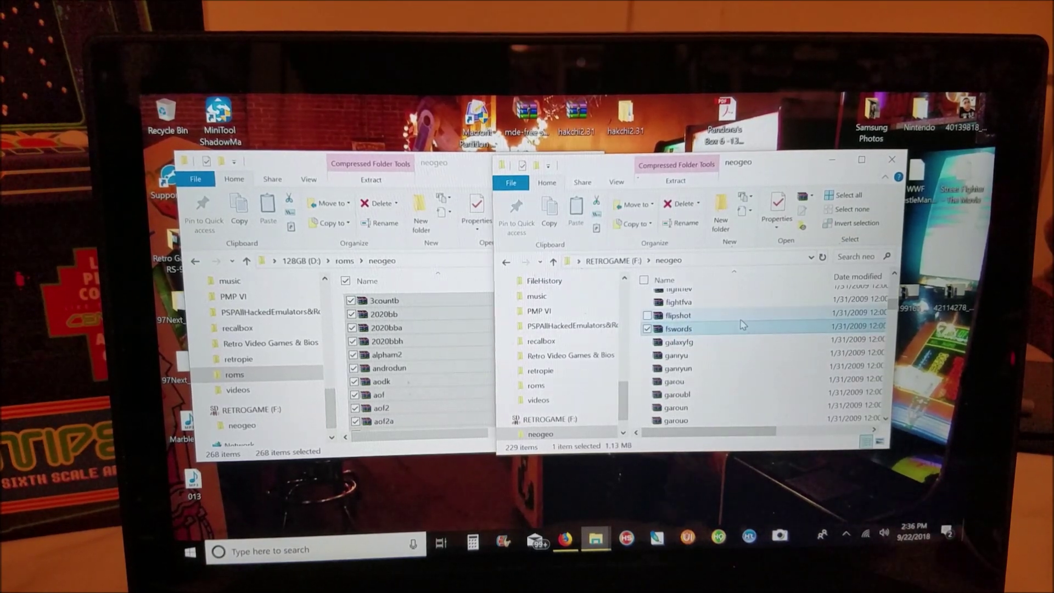
pyautogui.press('n')
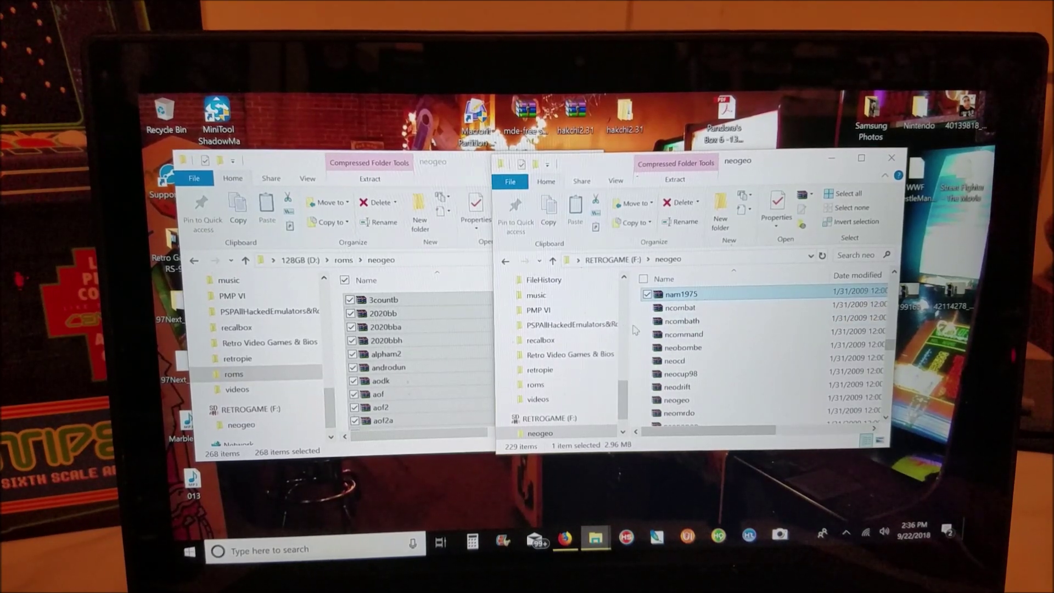
pyautogui.click(676, 400)
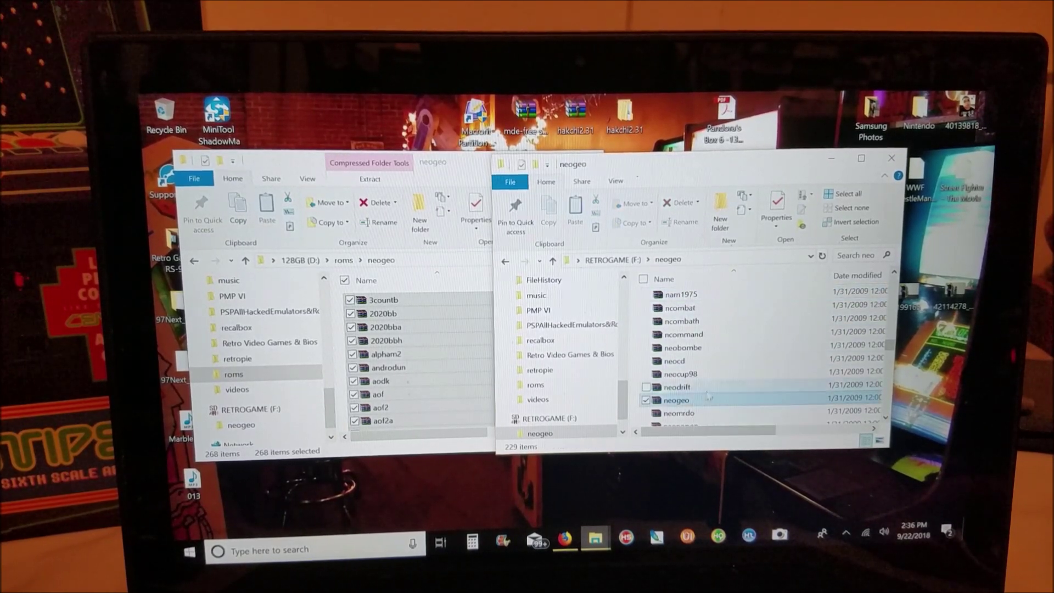
pyautogui.scroll(-3, 706, 397)
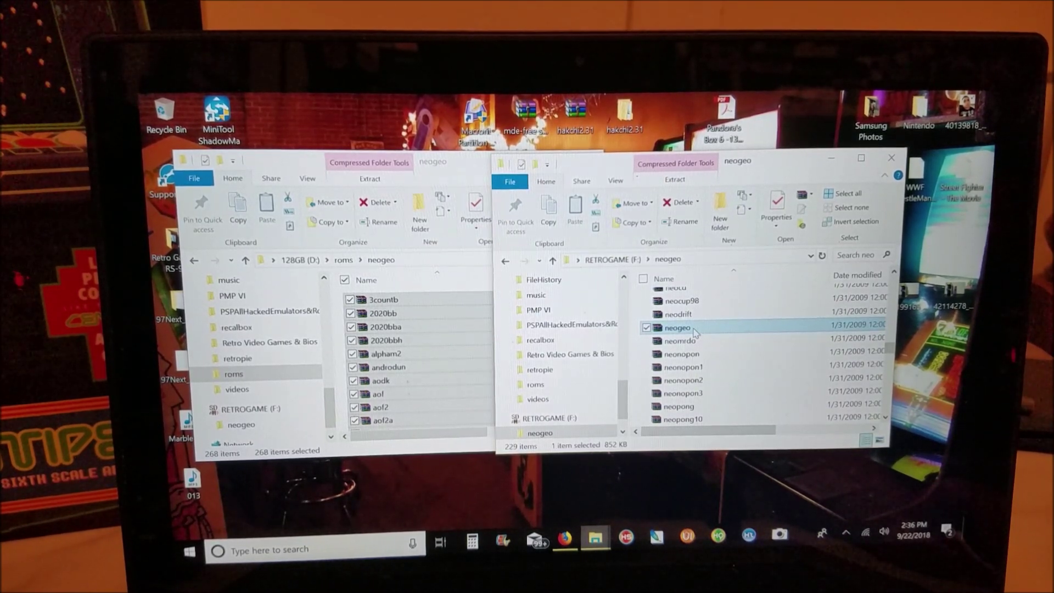
pyautogui.moveTo(694, 331); pyautogui.dragTo(692, 328)
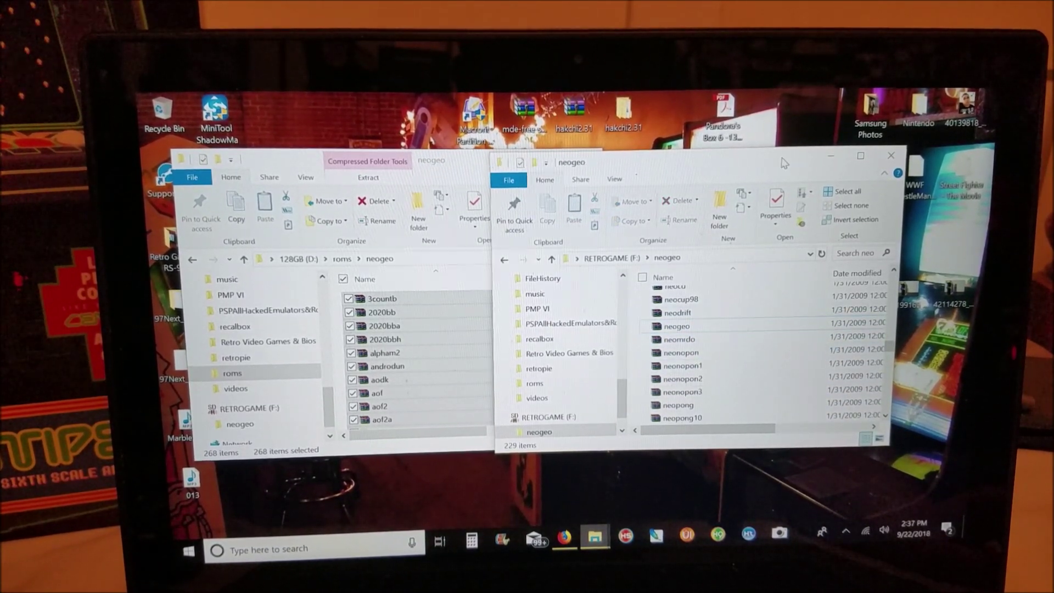
# Step: Minimize the 128GB drive window and close the RETROGAME card's window
pyautogui.click(463, 168)
pyautogui.click(527, 161)
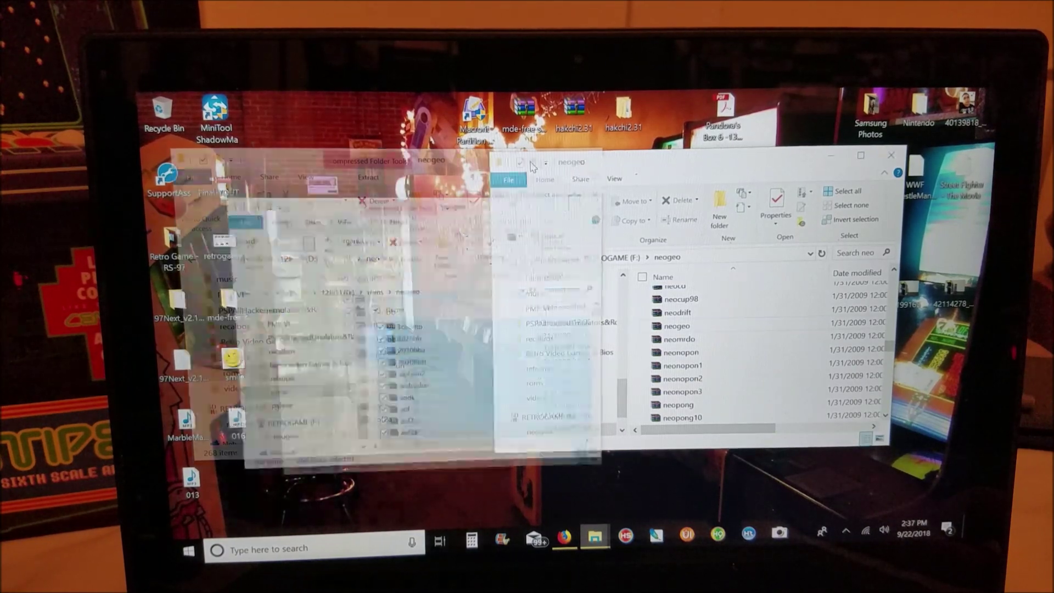
pyautogui.click(896, 156)
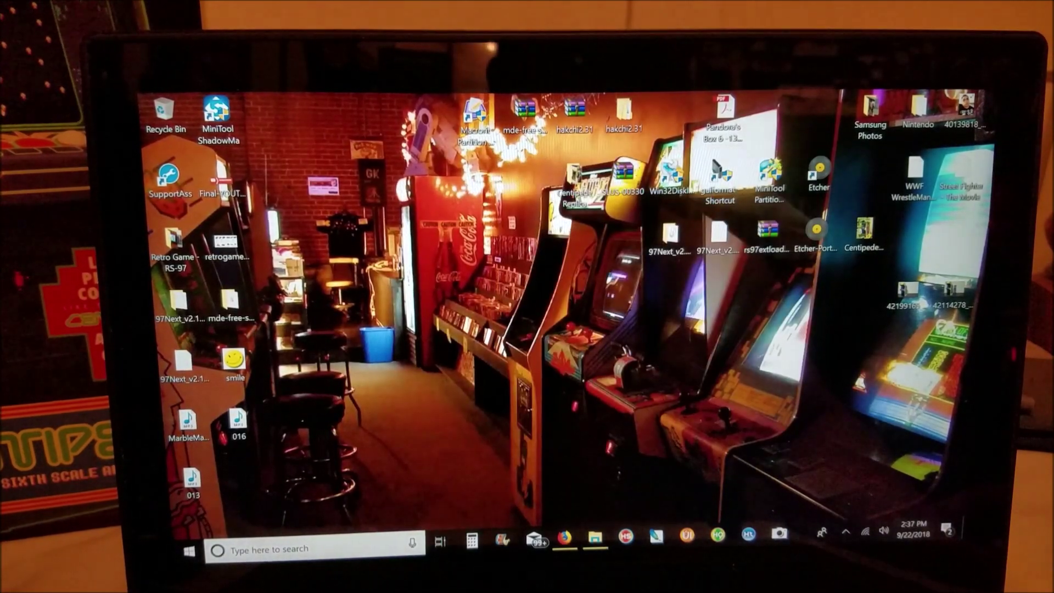
# Step: Eject RETROGAME (F:) from the hidden tray's removable-device icon
pyautogui.click(846, 534)
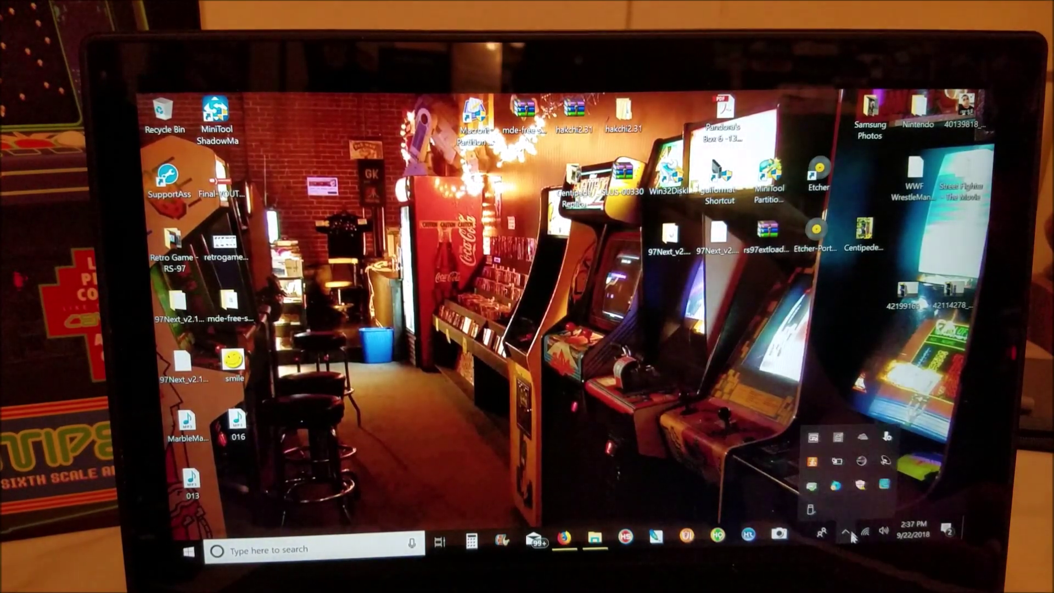
pyautogui.click(820, 511)
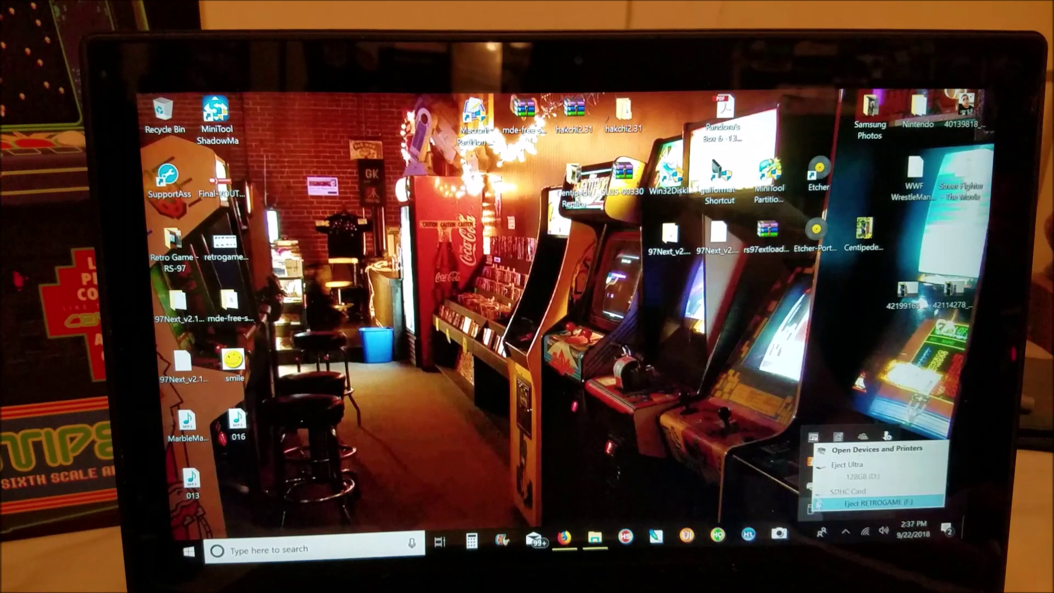
pyautogui.click(866, 502)
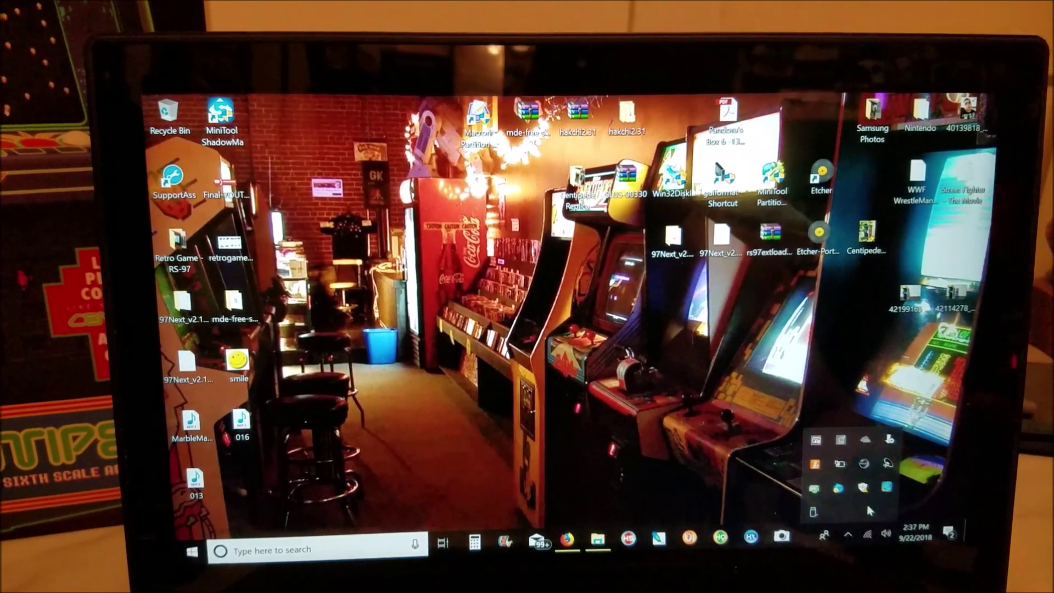